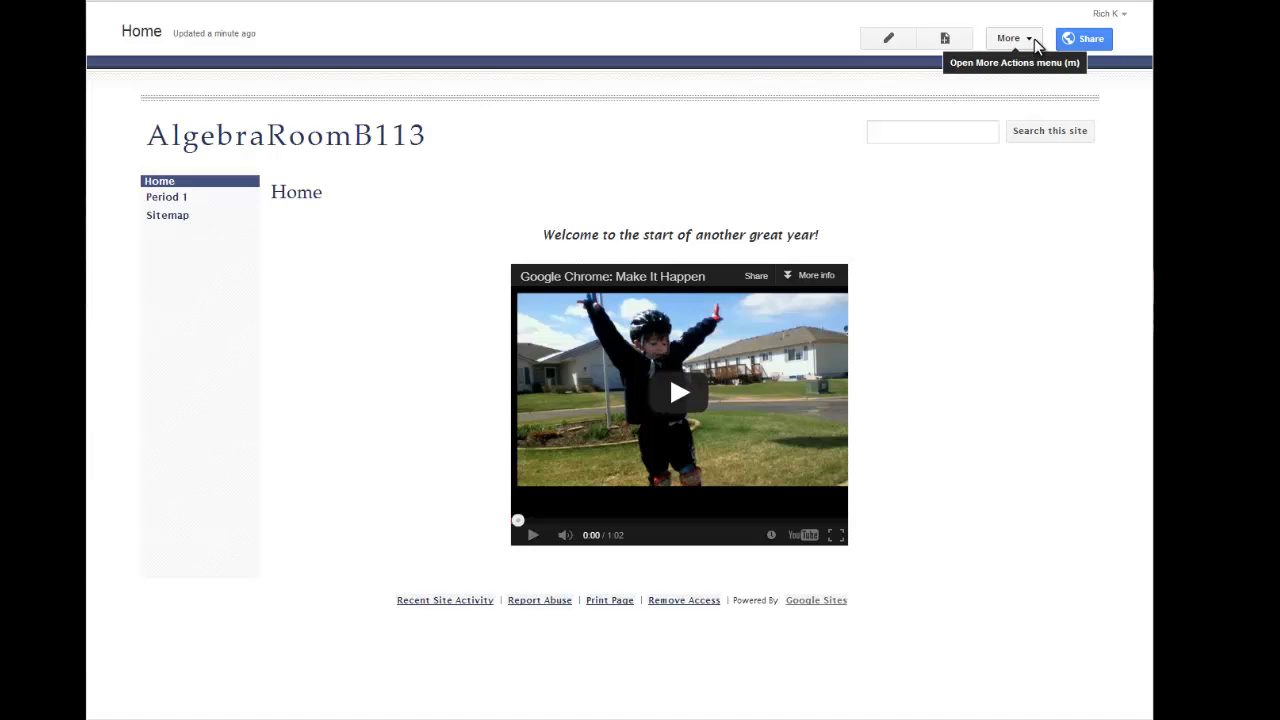
Step: Open the More Actions menu on the AlgebraRoomB113 Home page
{"action": "left_click", "coordinate": [1033, 40]}
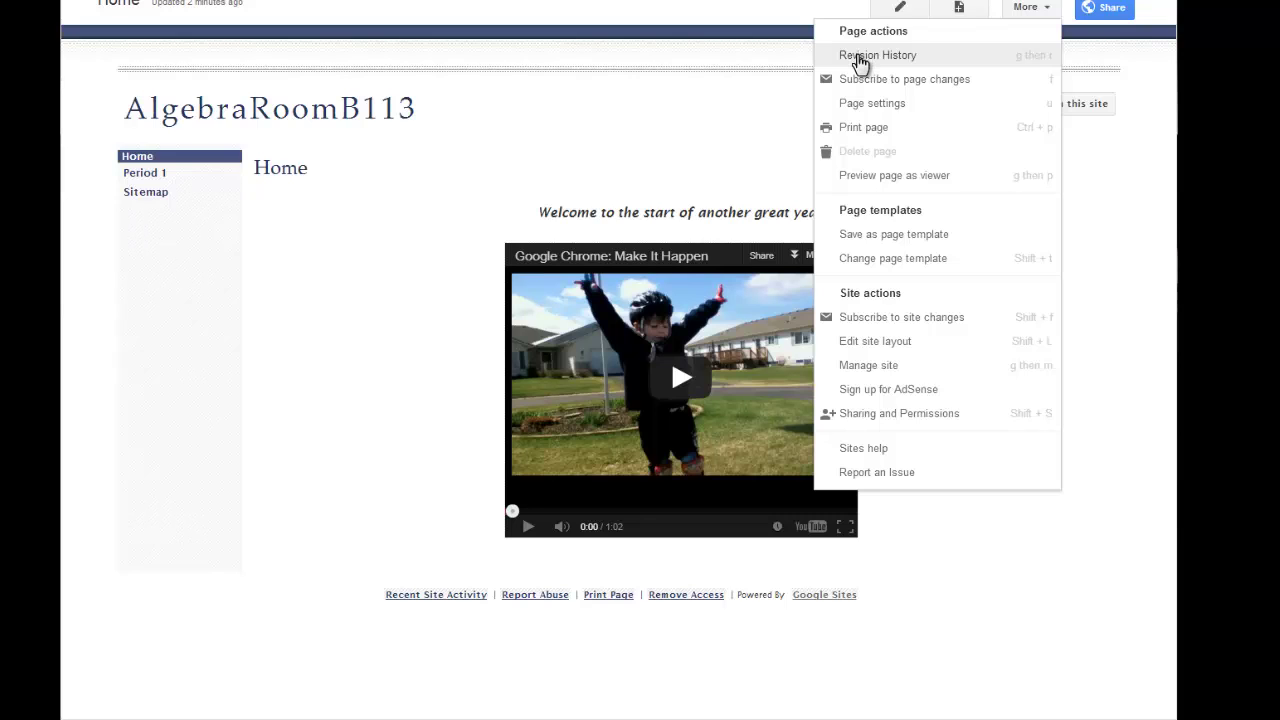
Step: Review the Home page's six versions in Revision History, then return to the AlgebraRoomB113 Home page
{"action": "left_click", "coordinate": [860, 62]}
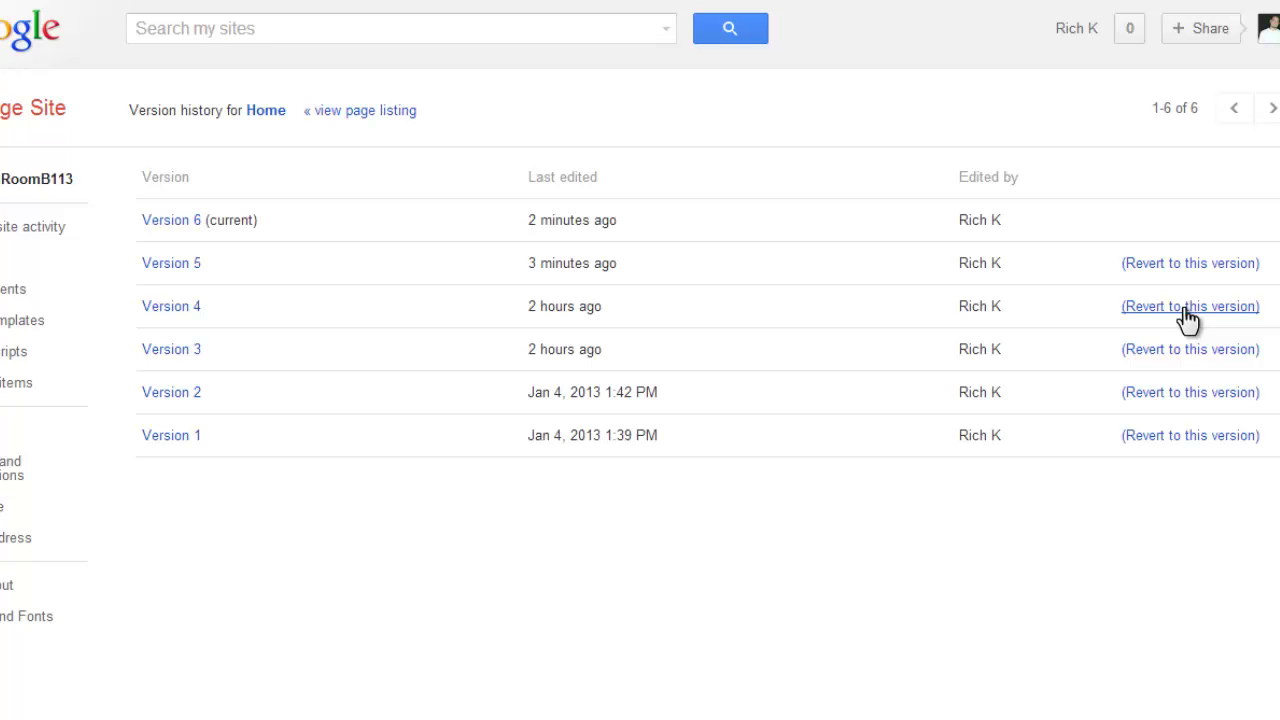
{"action": "left_click", "coordinate": [35, 183]}
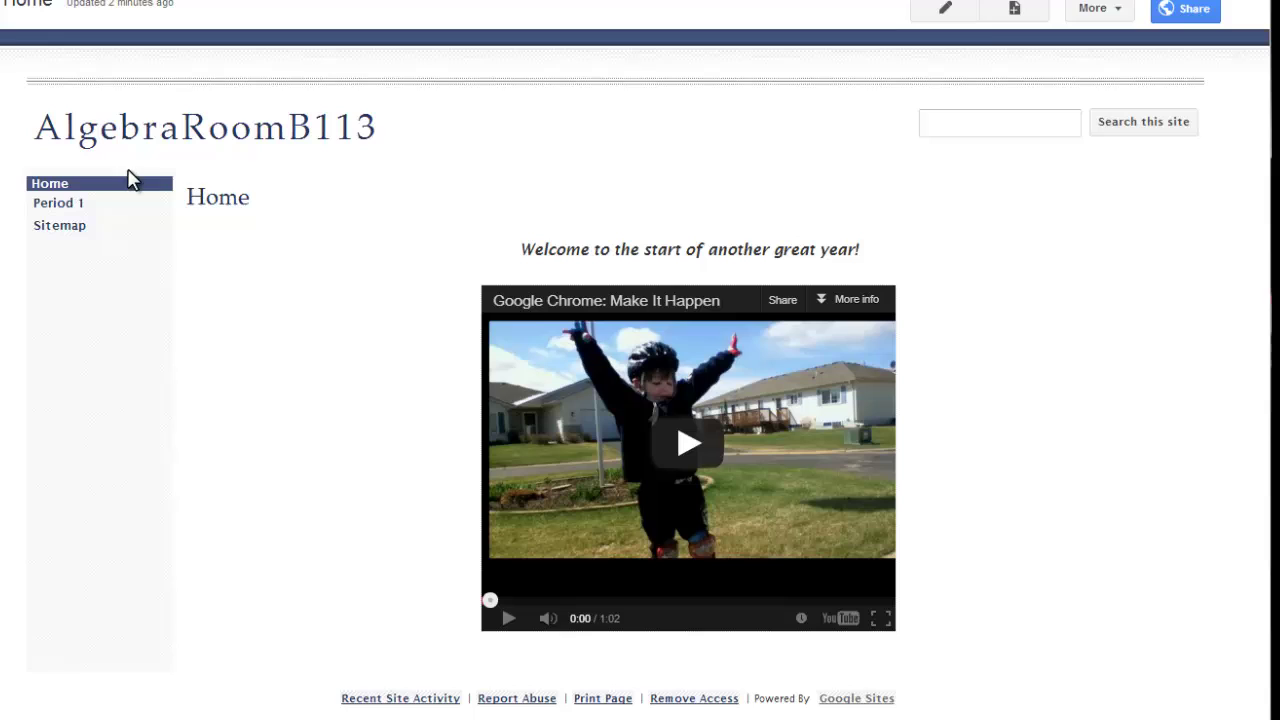
Step: Reopen the More Actions menu over the Home page
{"action": "left_click", "coordinate": [1110, 10]}
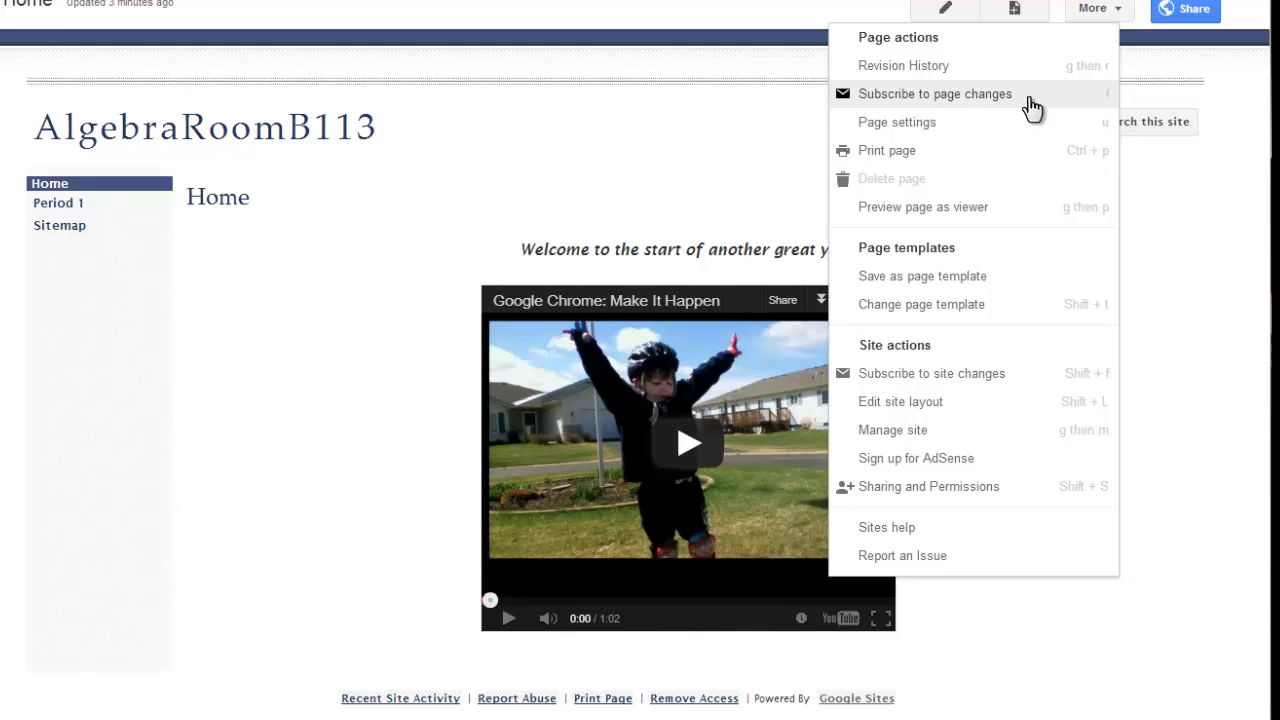
Step: Turn on Allow attachments and Allow comments in the Home page settings and save
{"action": "left_click", "coordinate": [955, 123]}
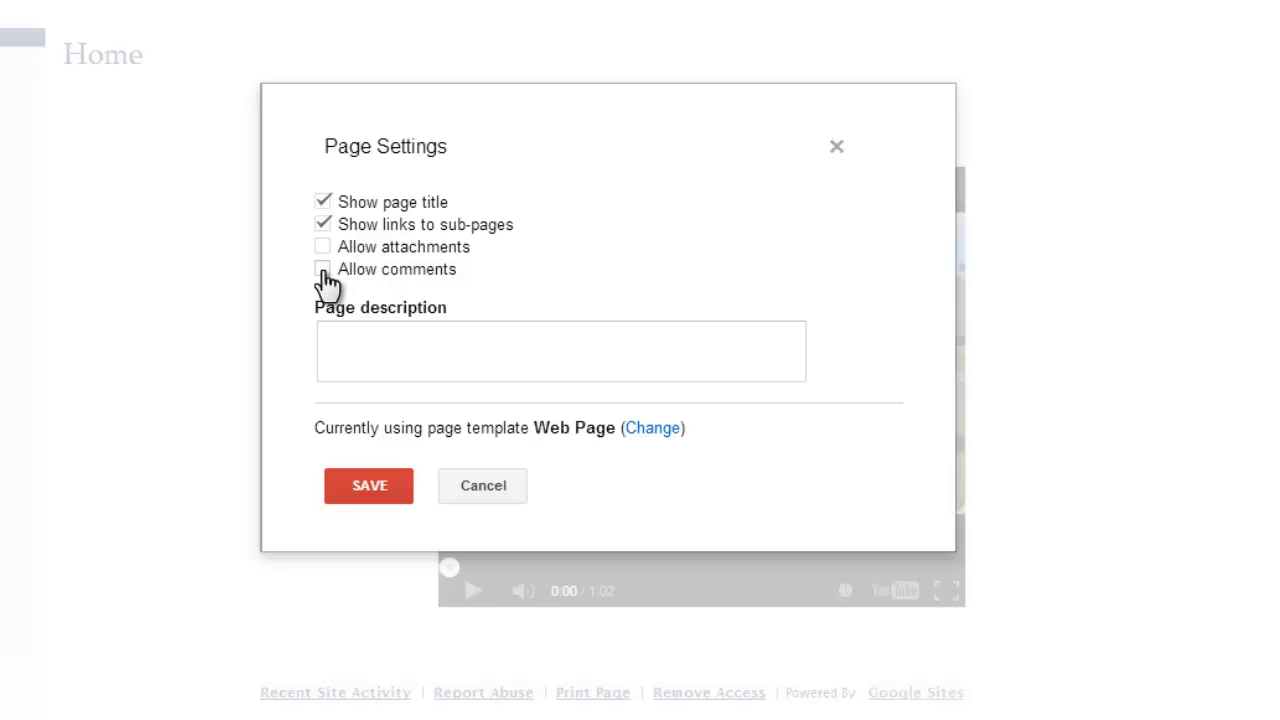
{"action": "left_click", "coordinate": [322, 269]}
{"action": "left_click", "coordinate": [322, 247]}
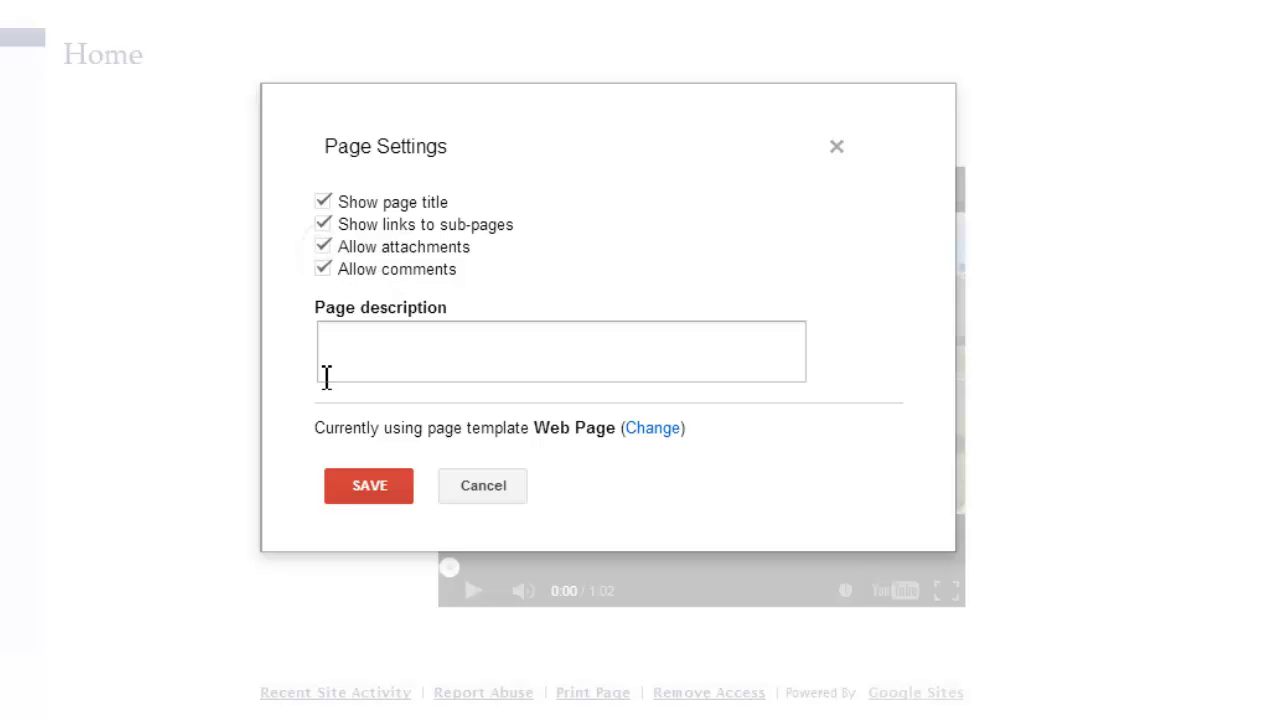
{"action": "left_click", "coordinate": [358, 486]}
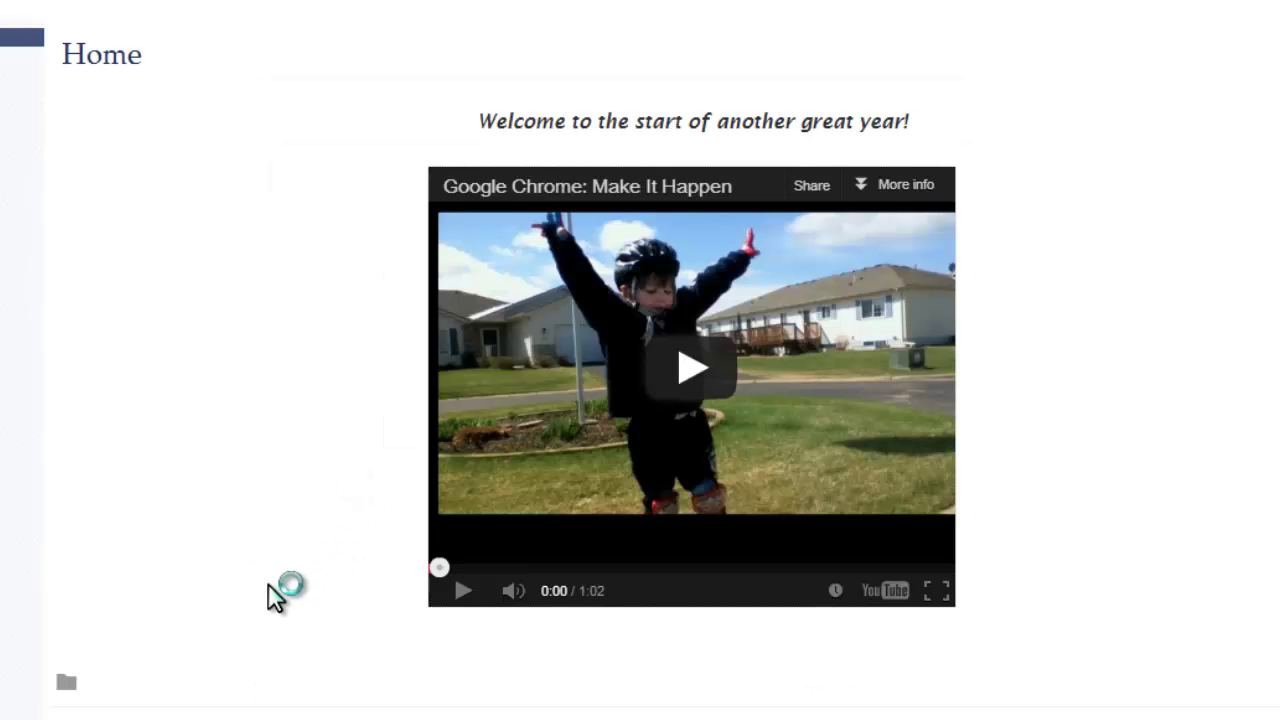
{"action": "scroll", "coordinate": [236, 600], "scroll_direction": "down", "scroll_amount": 2}
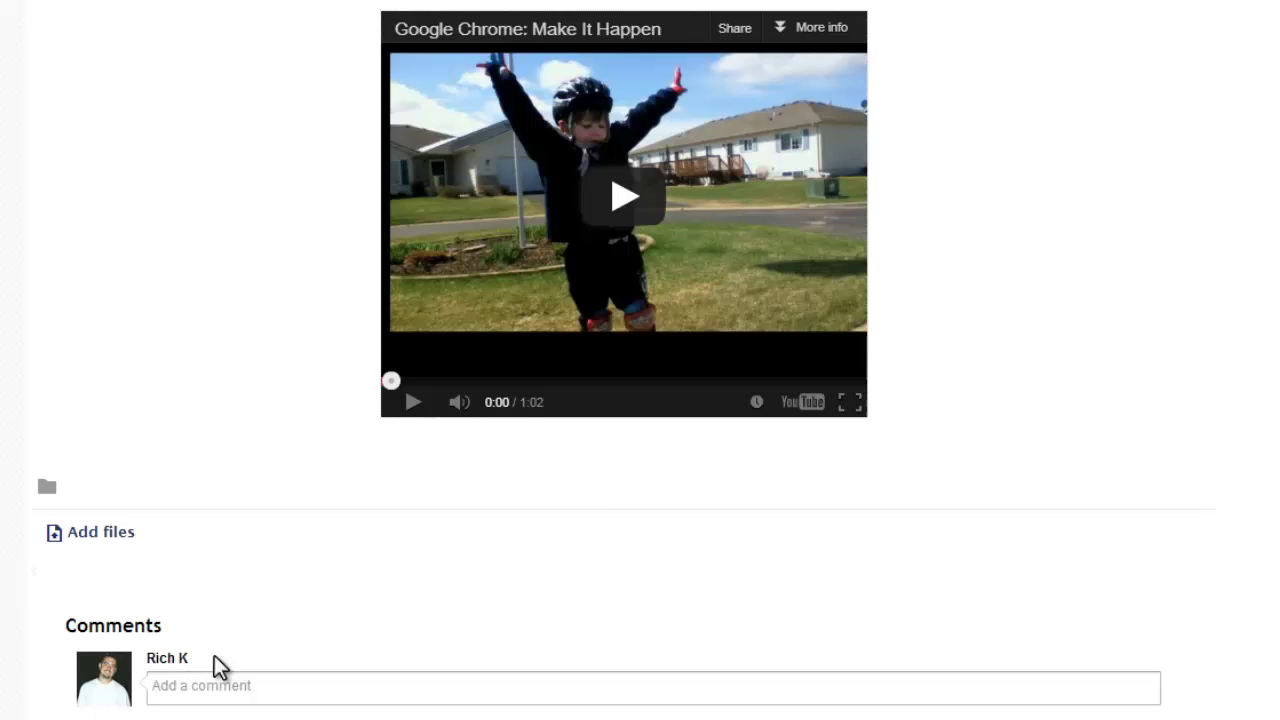
{"action": "scroll", "coordinate": [261, 626], "scroll_direction": "up", "scroll_amount": 1}
{"action": "left_click", "coordinate": [1117, 21]}
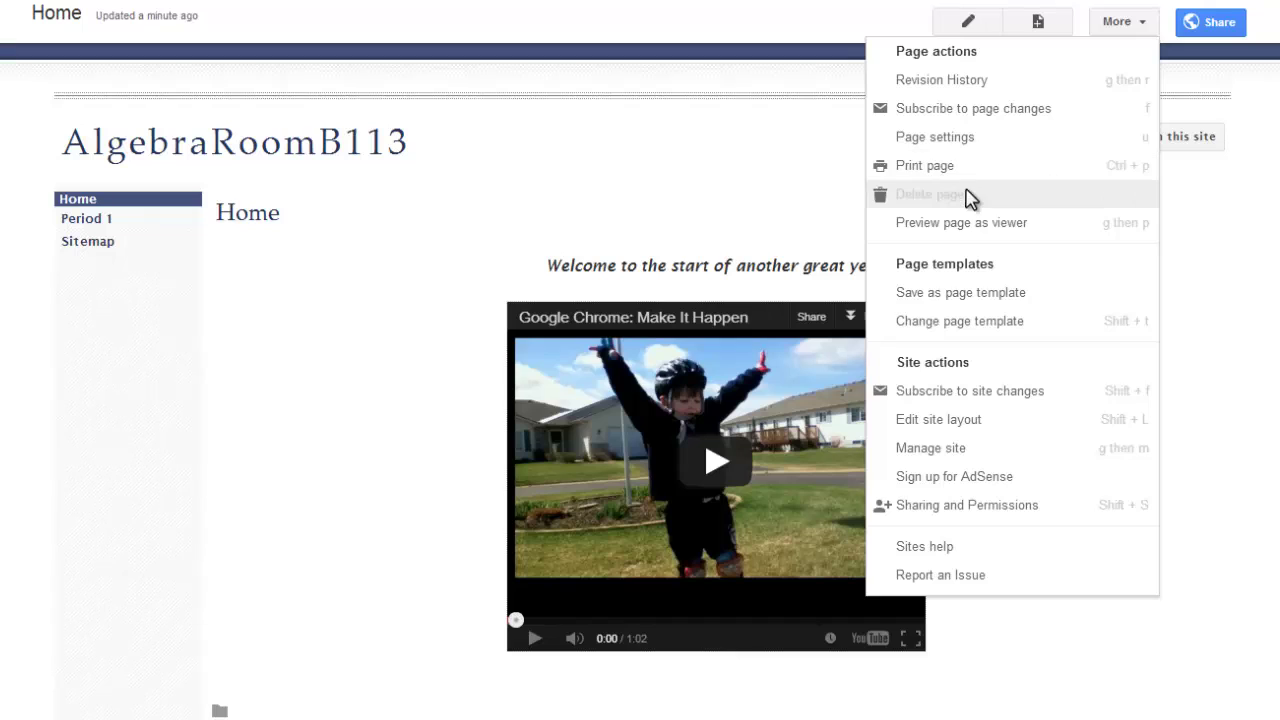
{"action": "mouse_move", "coordinate": [968, 198]}
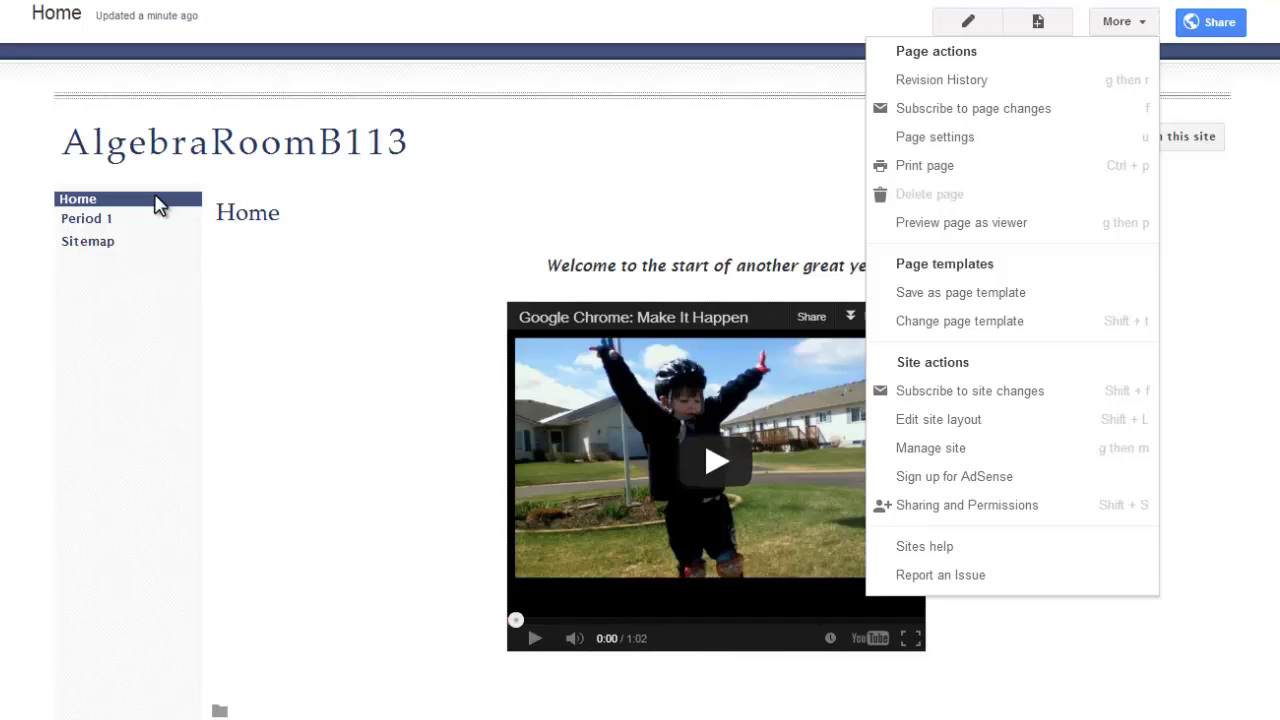
{"action": "left_click", "coordinate": [110, 228]}
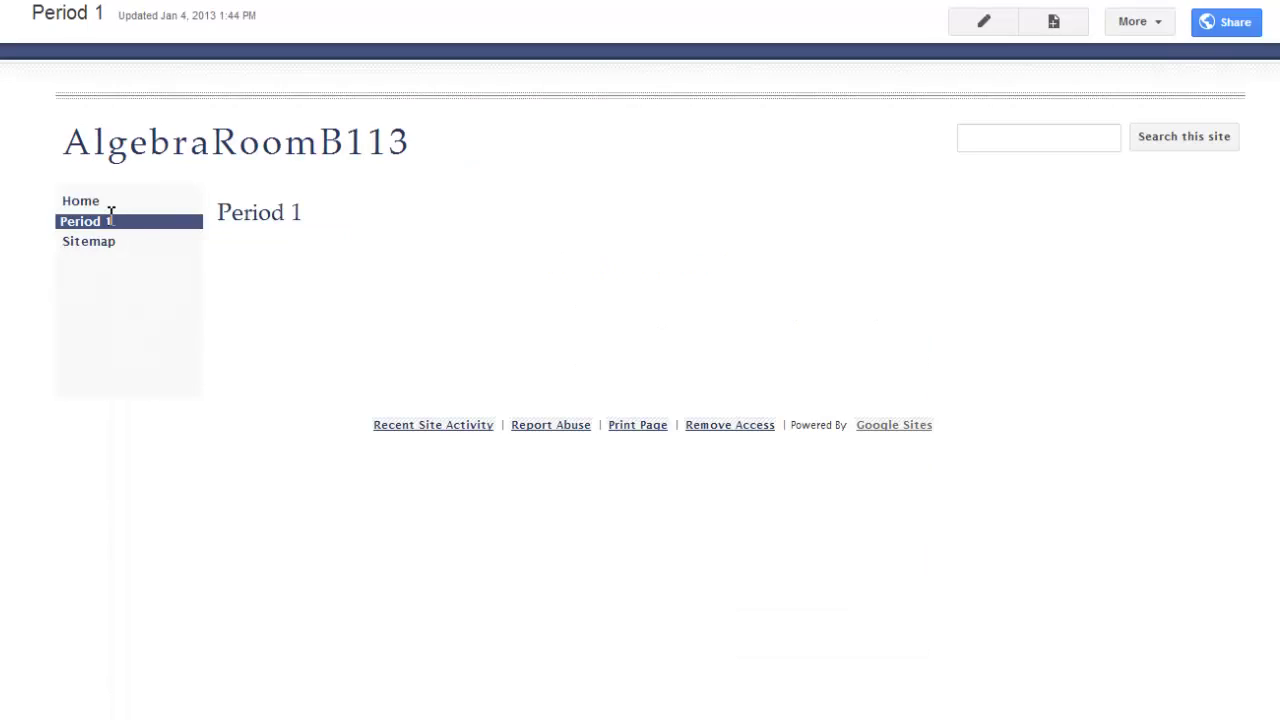
{"action": "left_click", "coordinate": [1165, 30]}
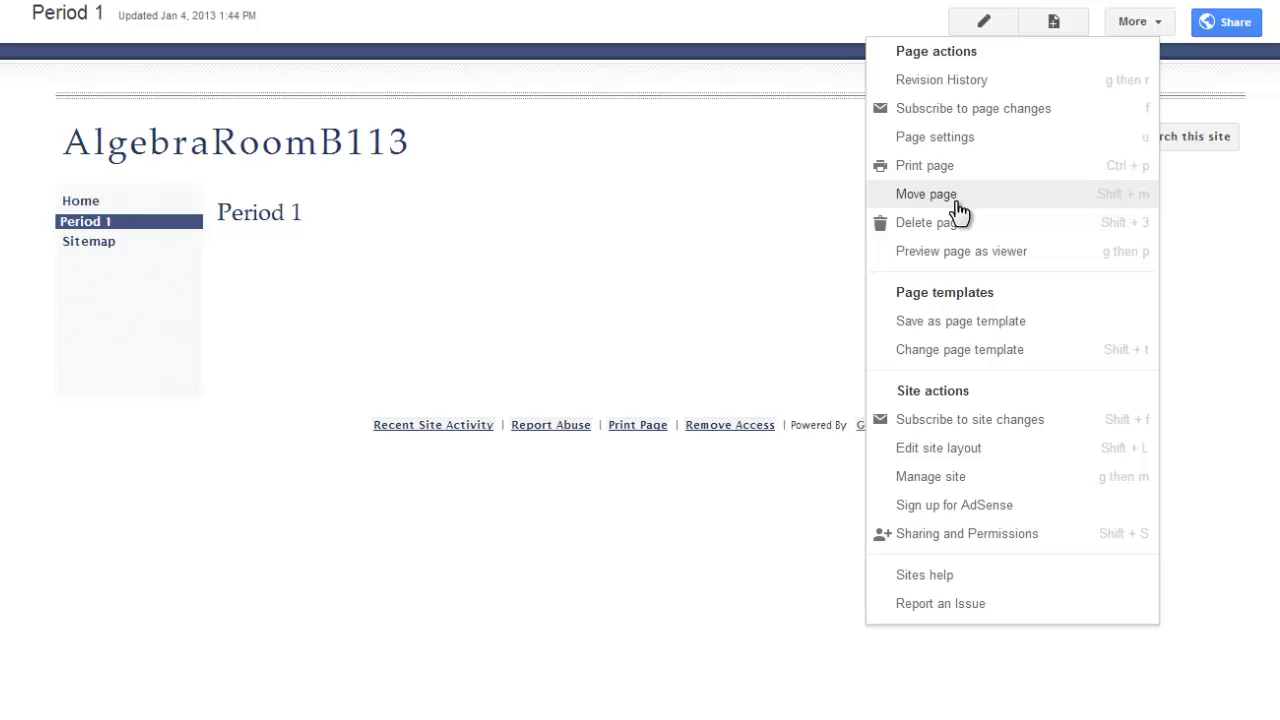
{"action": "left_click", "coordinate": [62, 203]}
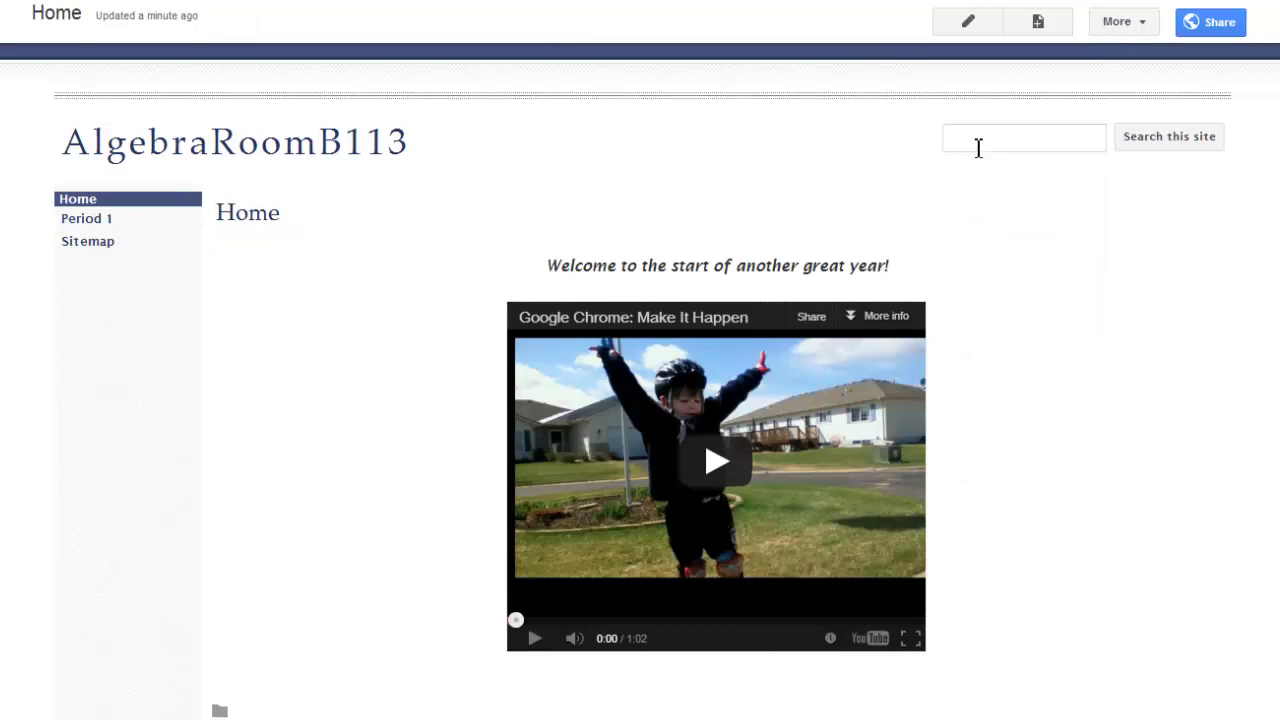
{"action": "left_click", "coordinate": [1140, 32]}
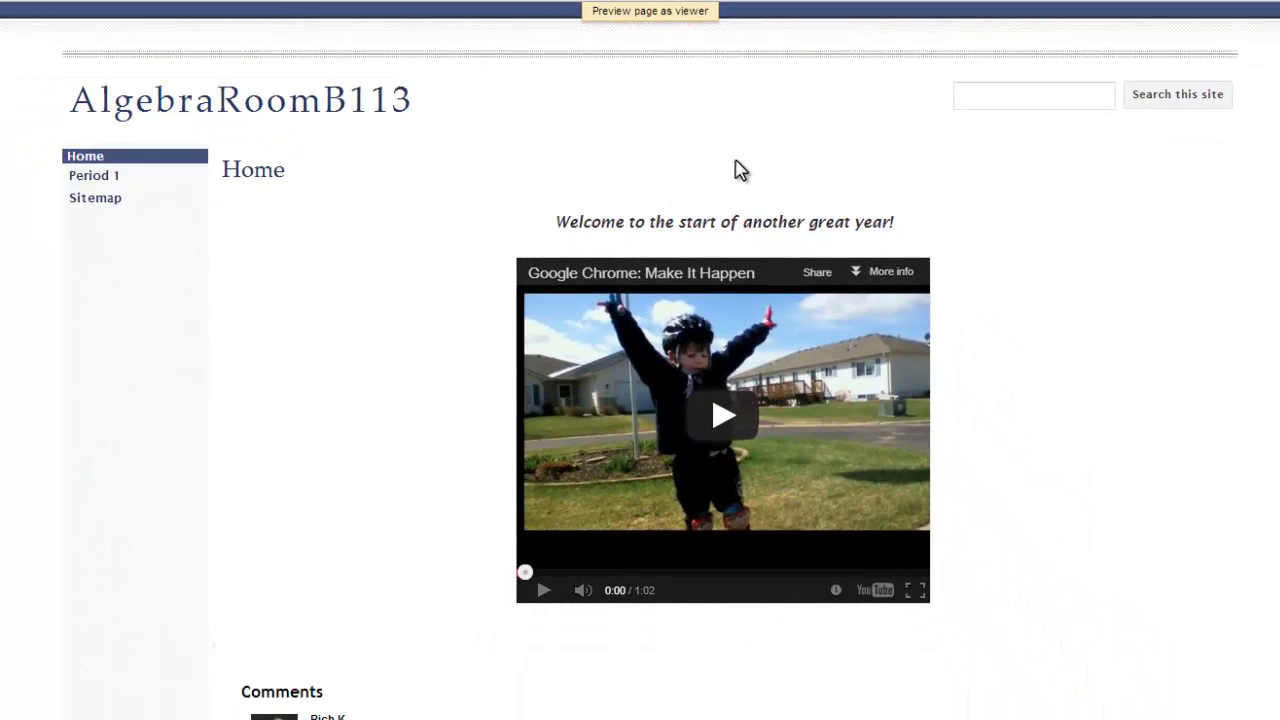
{"action": "left_click", "coordinate": [650, 11]}
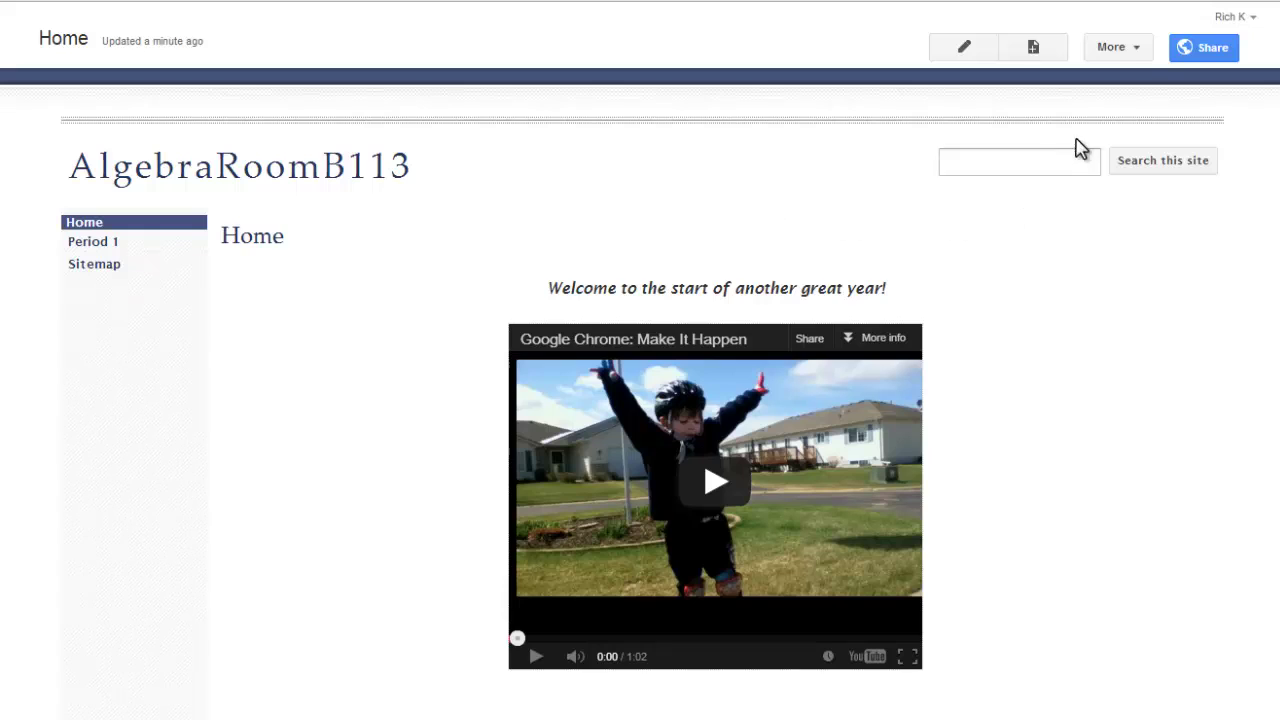
Step: Open Edit site layout for AlgebraRoomB113 from the More menu
{"action": "left_click", "coordinate": [1138, 52]}
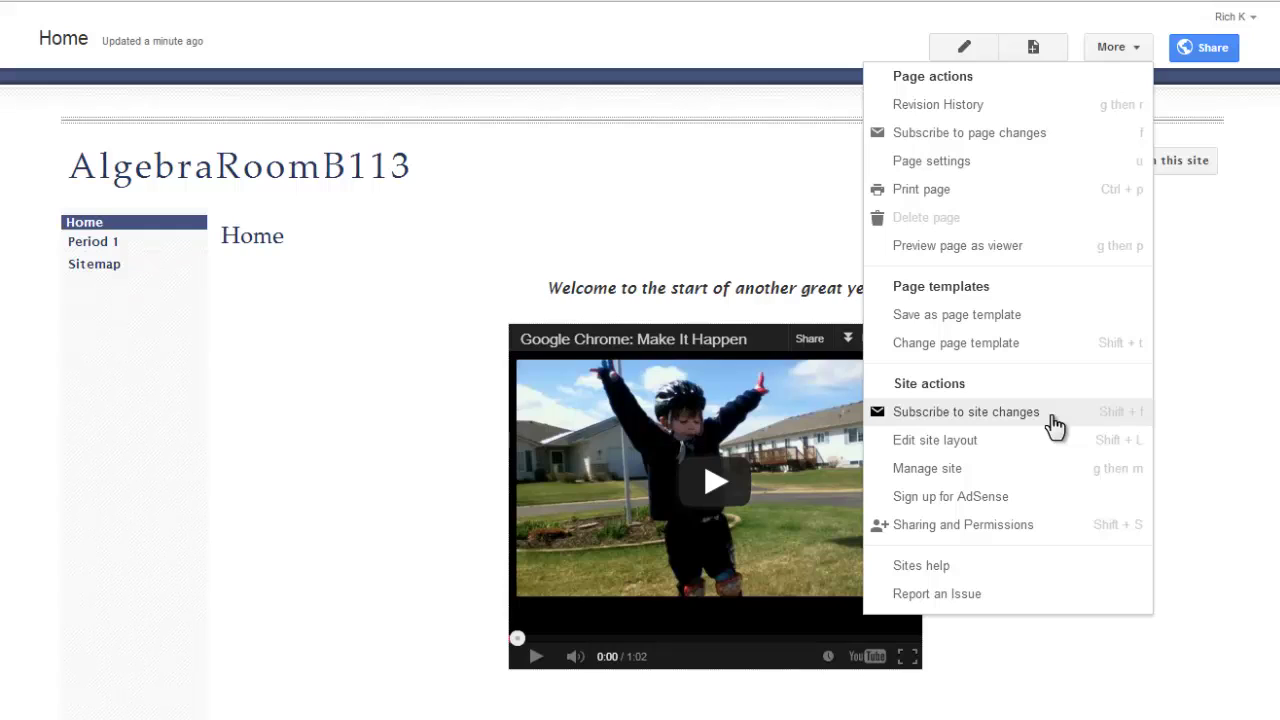
{"action": "left_click", "coordinate": [1017, 450]}
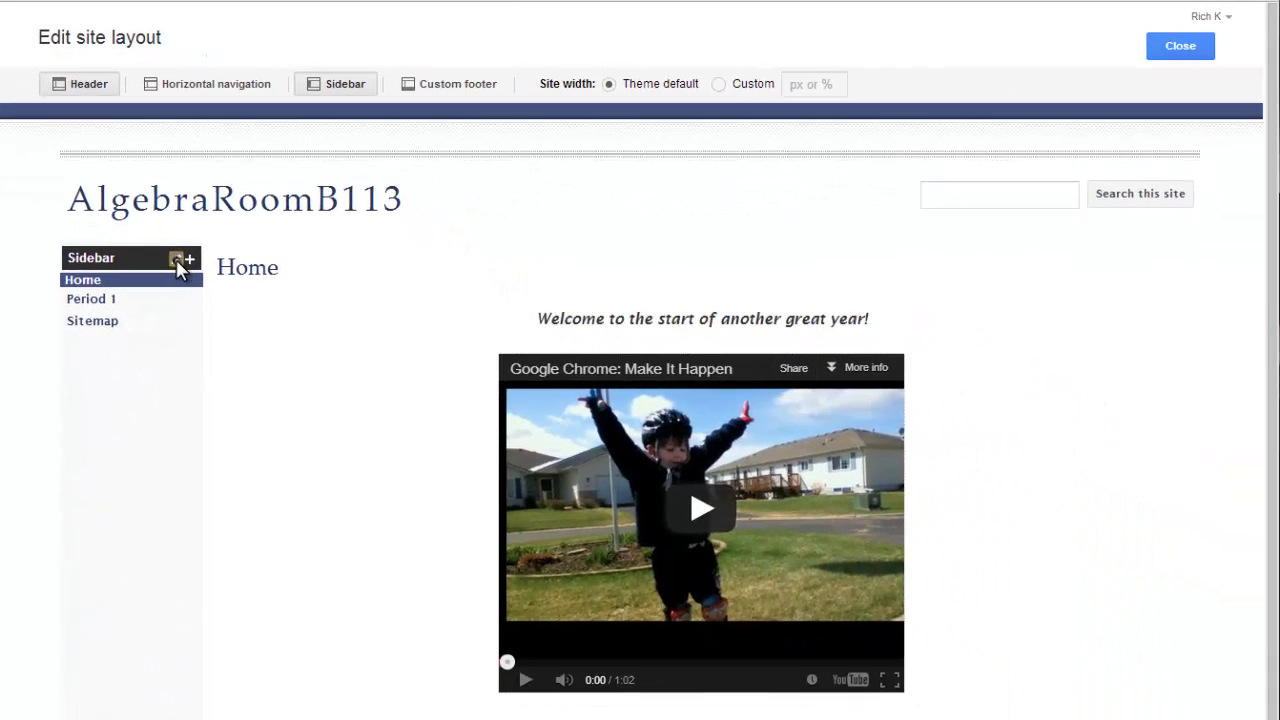
{"action": "left_click", "coordinate": [257, 379]}
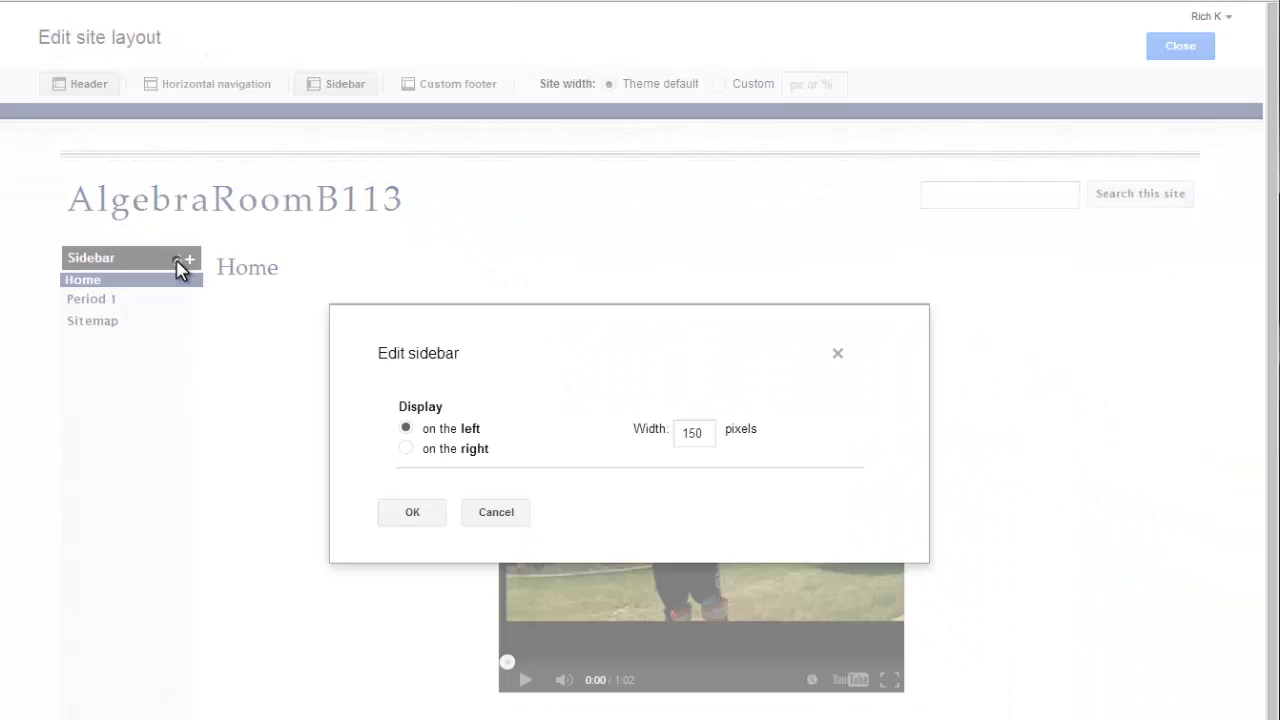
{"action": "left_click", "coordinate": [412, 512]}
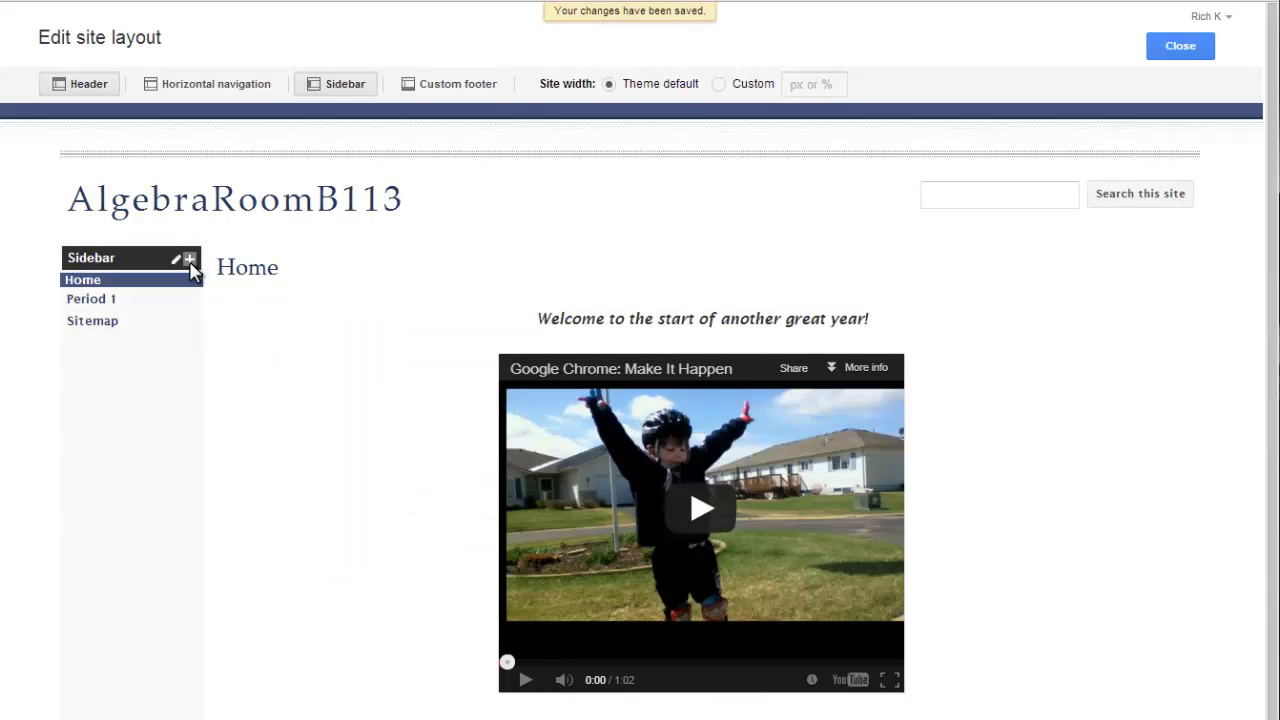
{"action": "left_click", "coordinate": [189, 260]}
{"action": "scroll", "coordinate": [563, 410], "scroll_direction": "down", "scroll_amount": 1}
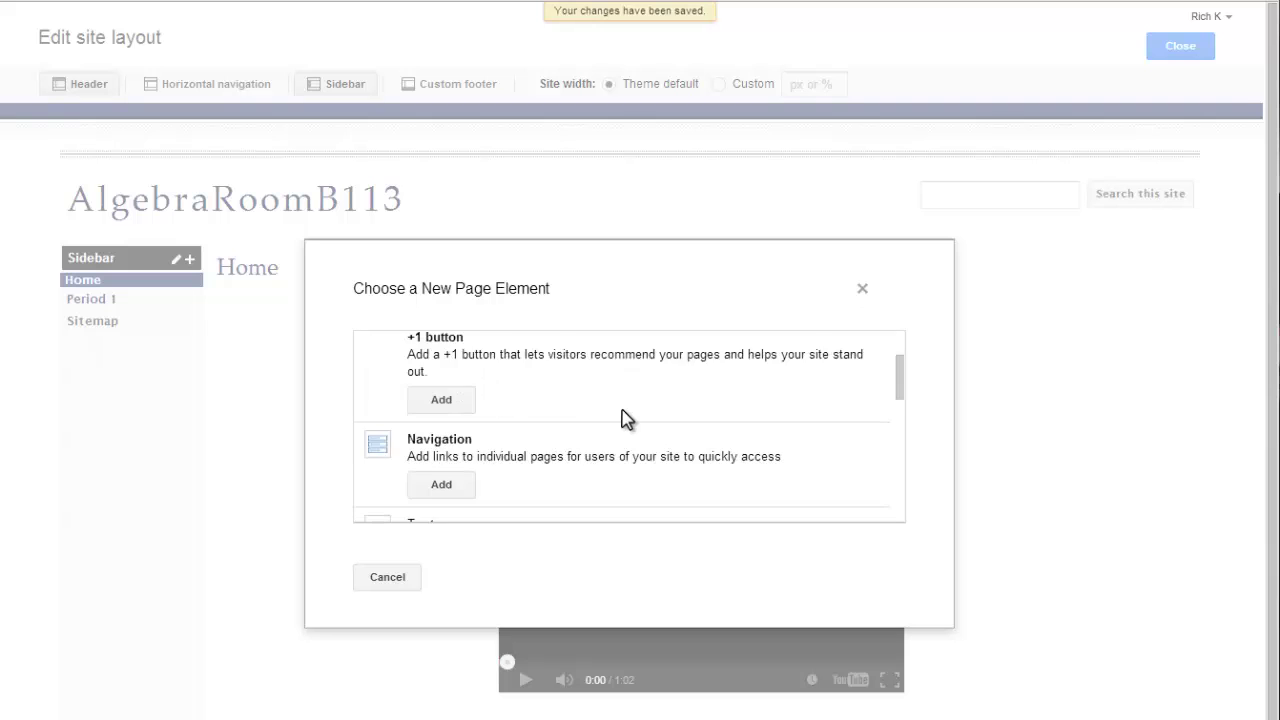
{"action": "scroll", "coordinate": [621, 418], "scroll_direction": "down", "scroll_amount": 3}
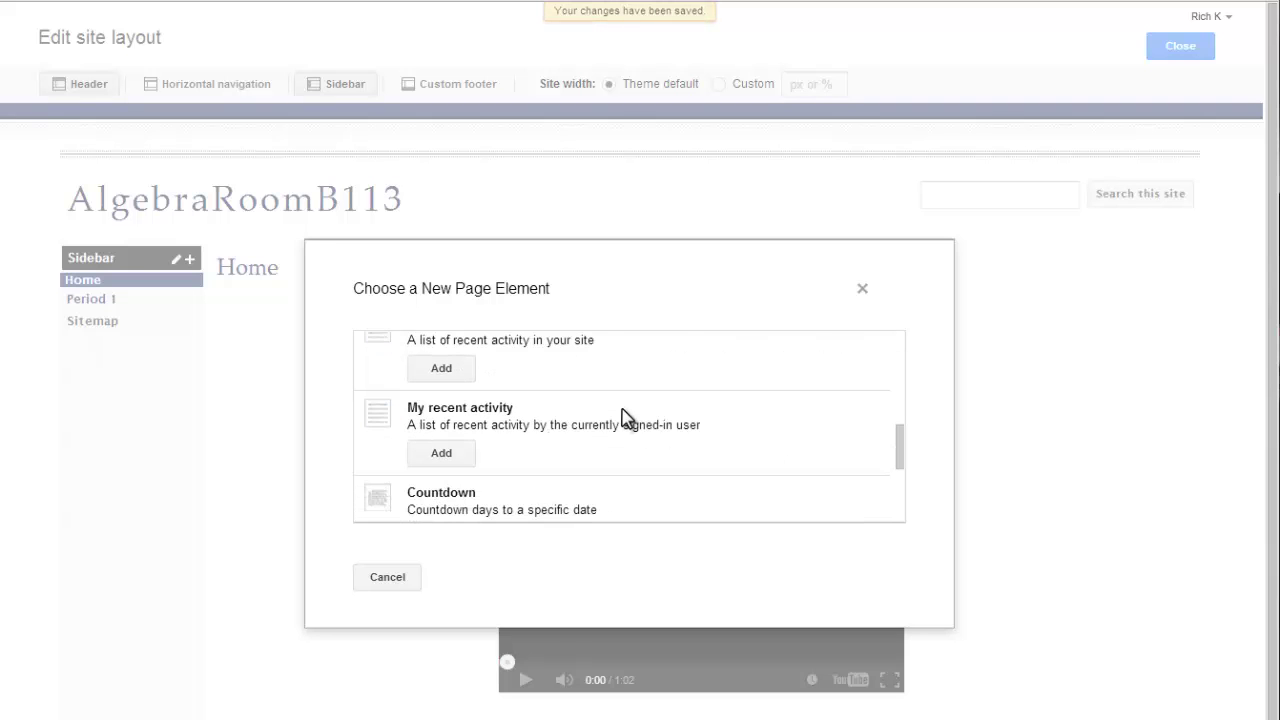
{"action": "scroll", "coordinate": [621, 418], "scroll_direction": "down", "scroll_amount": 1}
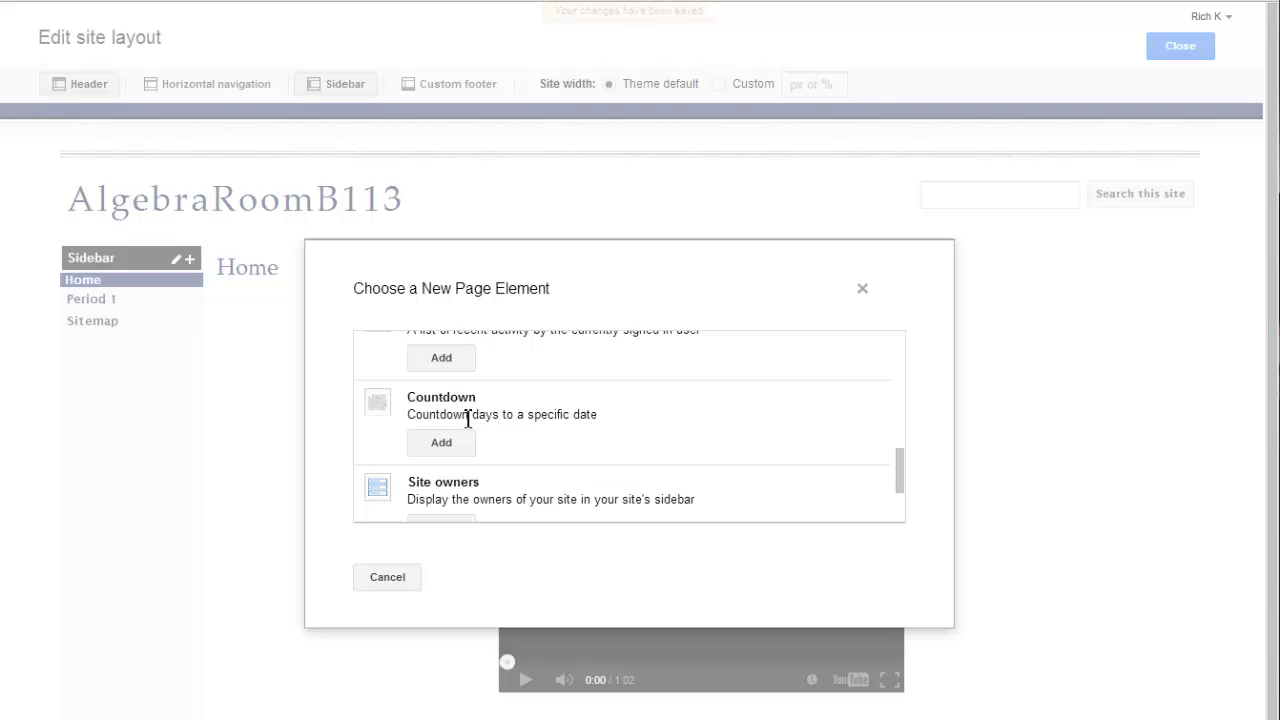
{"action": "left_click", "coordinate": [457, 445]}
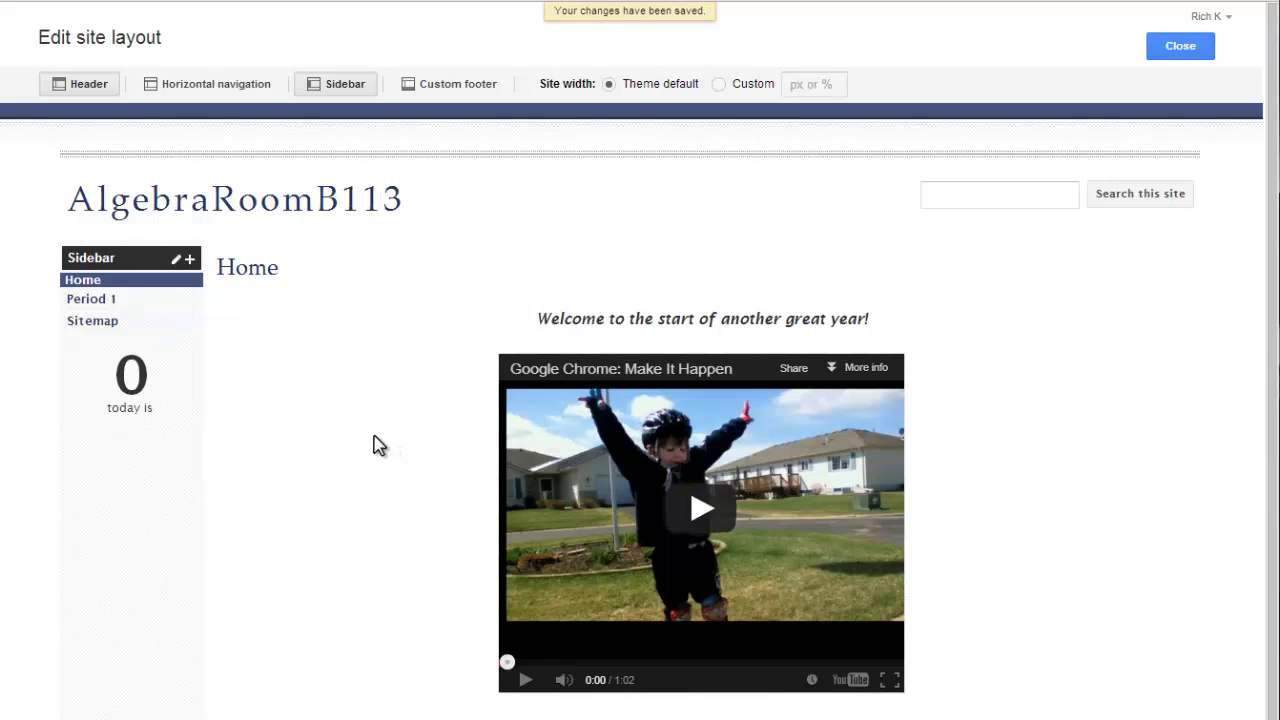
{"action": "mouse_move", "coordinate": [166, 403]}
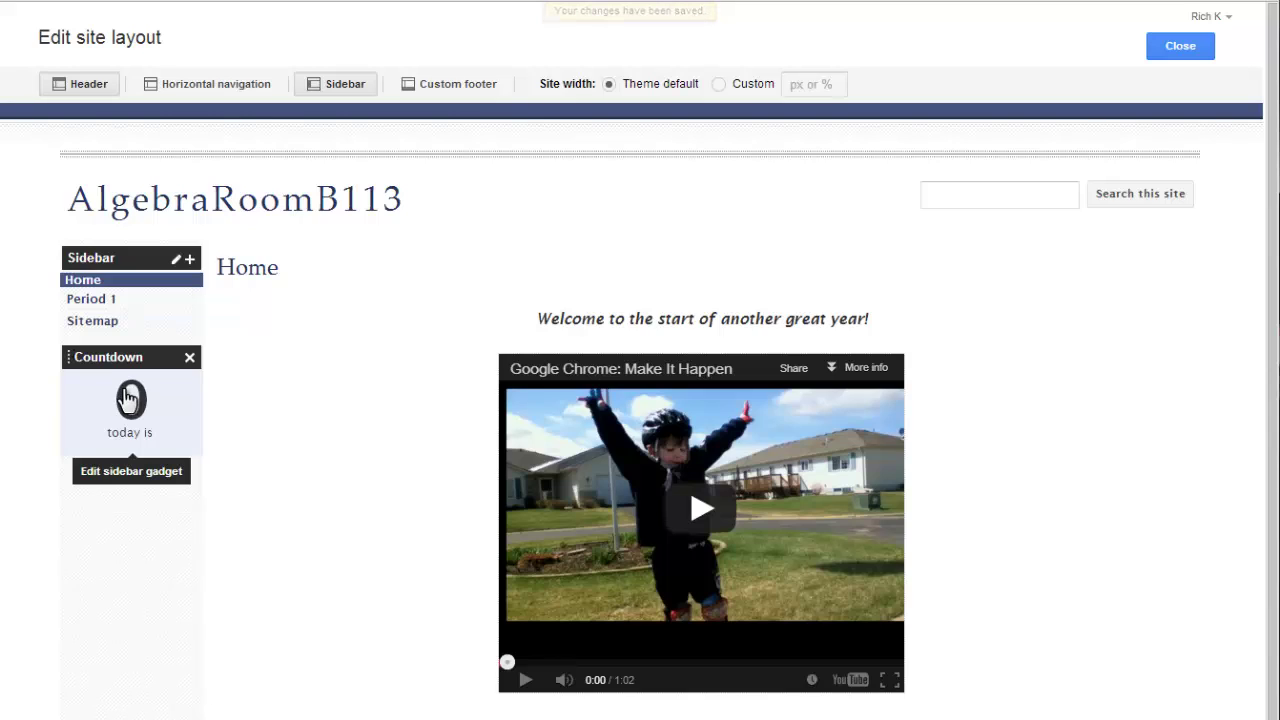
{"action": "left_click", "coordinate": [192, 368]}
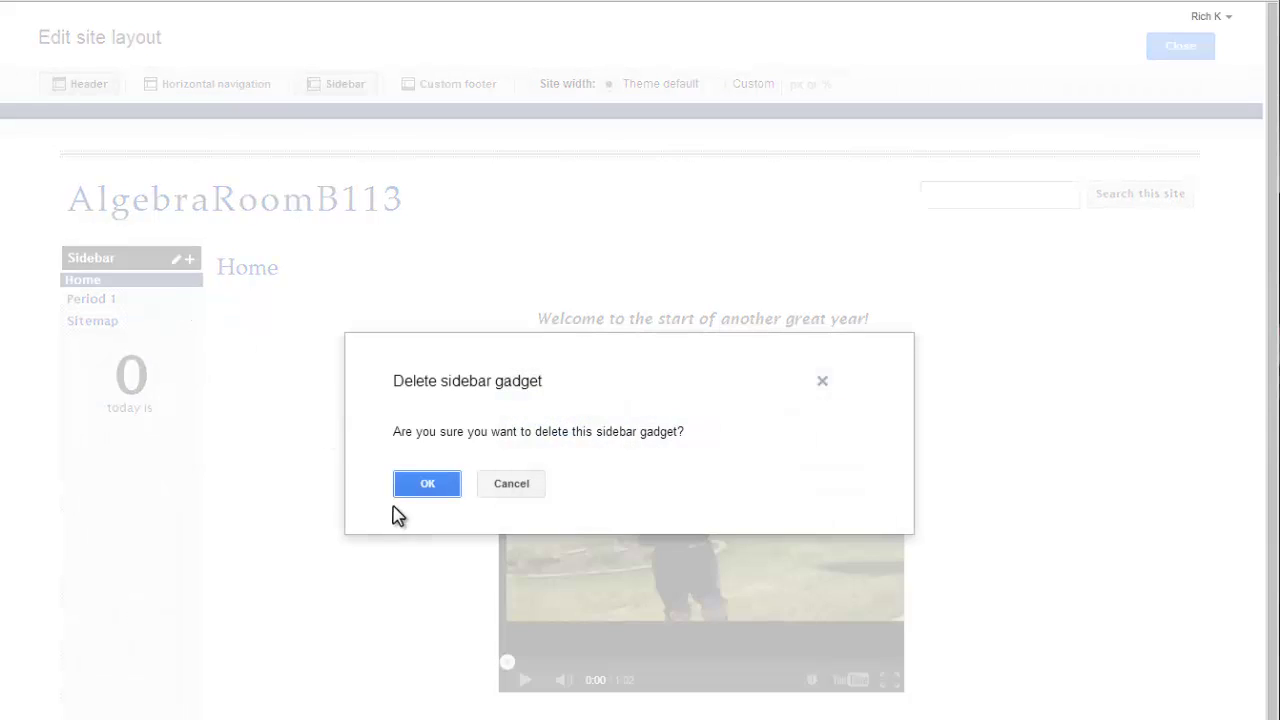
{"action": "left_click", "coordinate": [422, 485]}
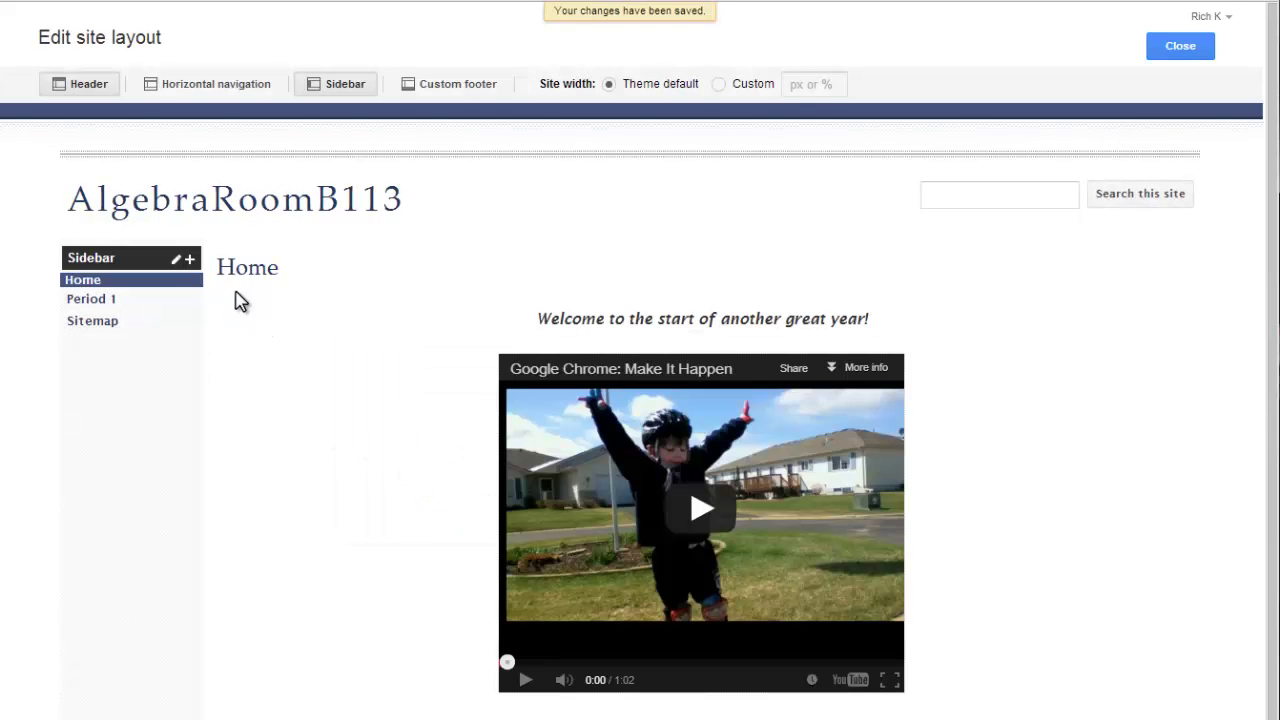
Step: Add a +1 button to the sidebar and close the layout editor
{"action": "left_click", "coordinate": [190, 260]}
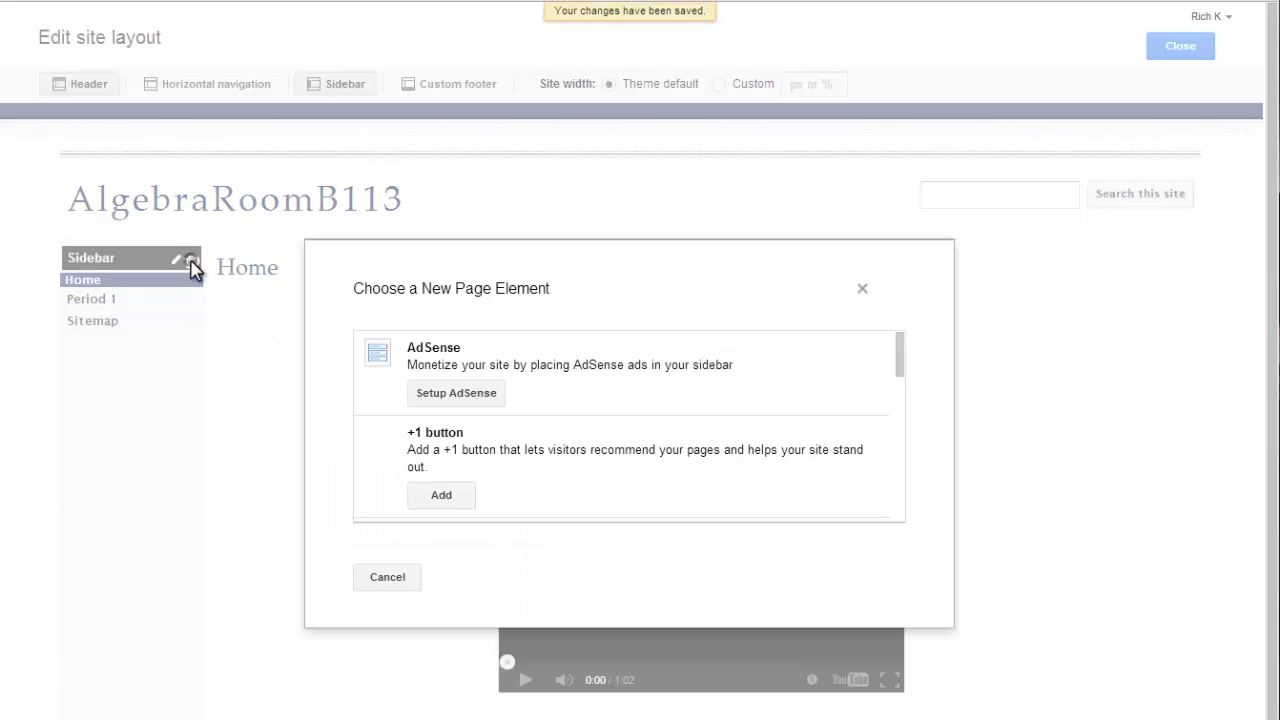
{"action": "left_click", "coordinate": [440, 496]}
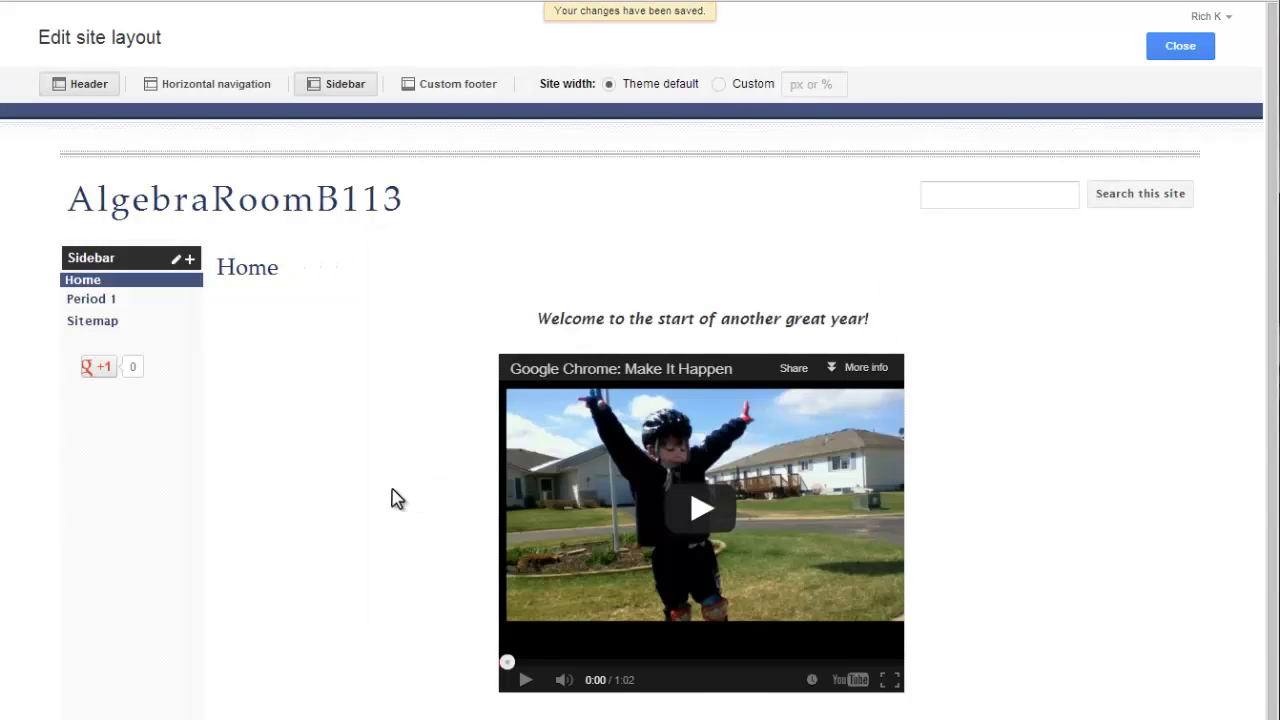
{"action": "mouse_move", "coordinate": [107, 382]}
{"action": "mouse_move", "coordinate": [103, 405]}
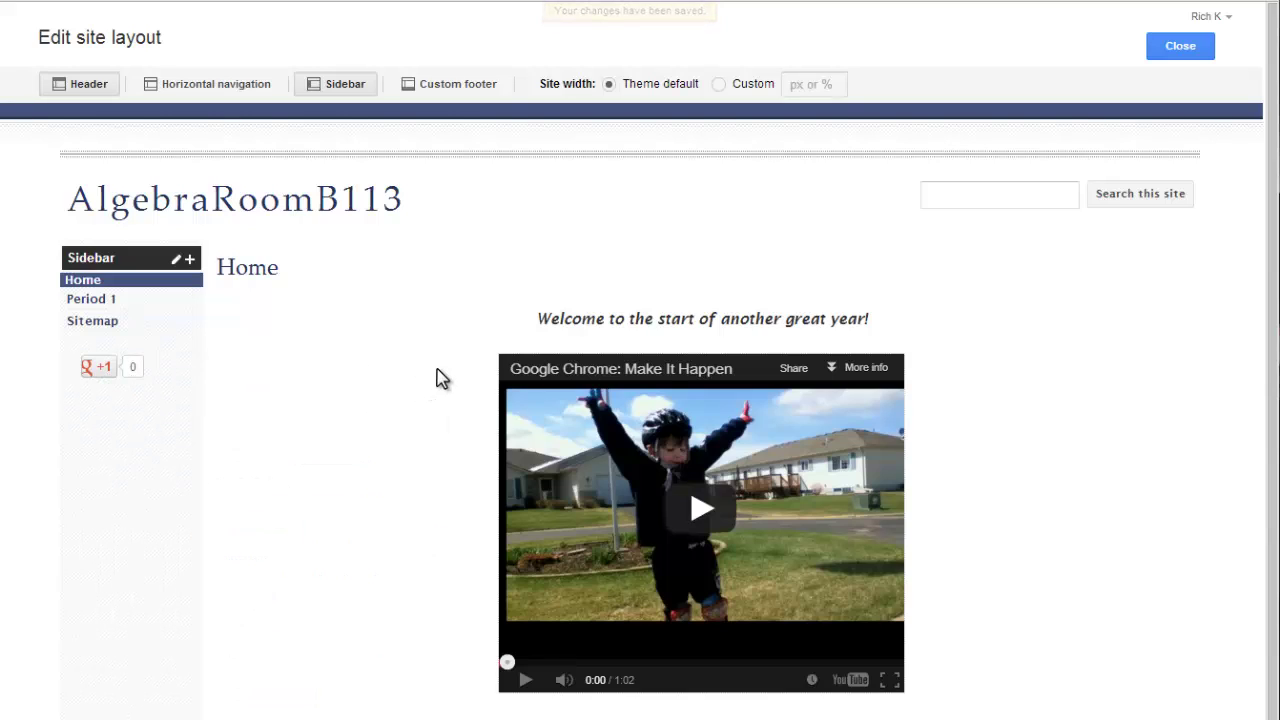
{"action": "left_click", "coordinate": [1178, 47]}
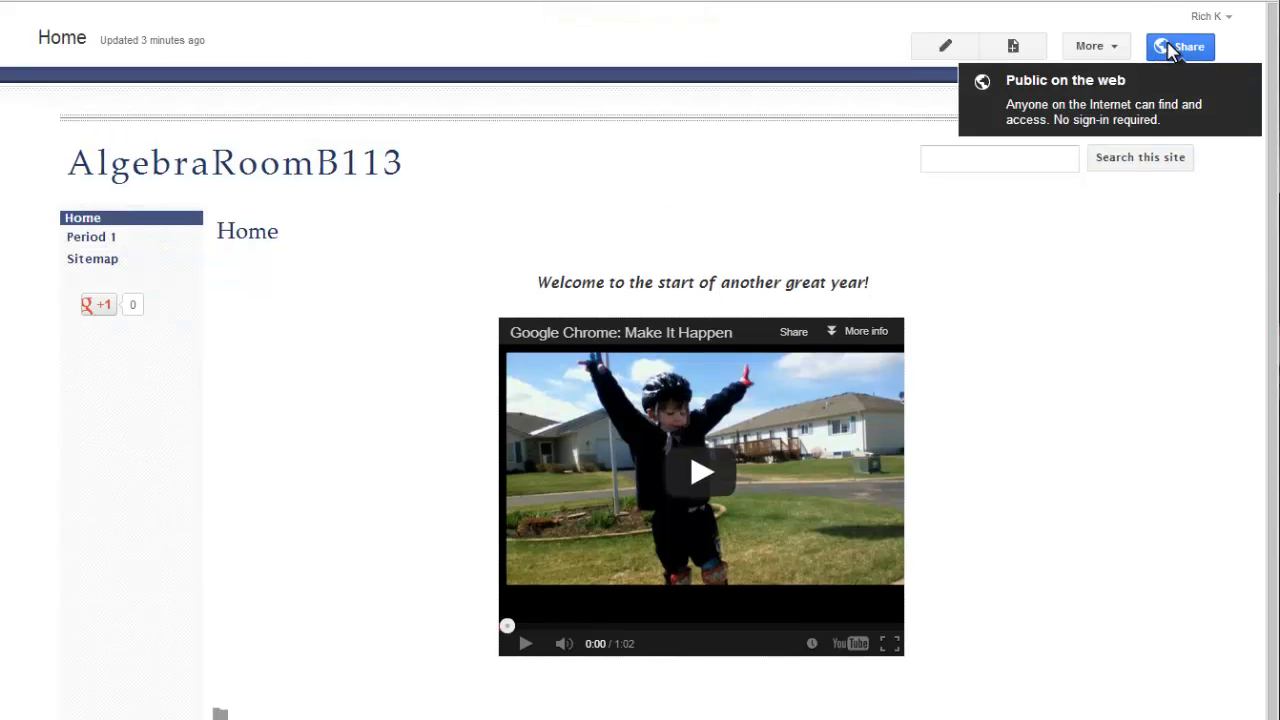
Step: Reopen and close the site layout editor, then open the More Actions menu again
{"action": "left_click", "coordinate": [1112, 47]}
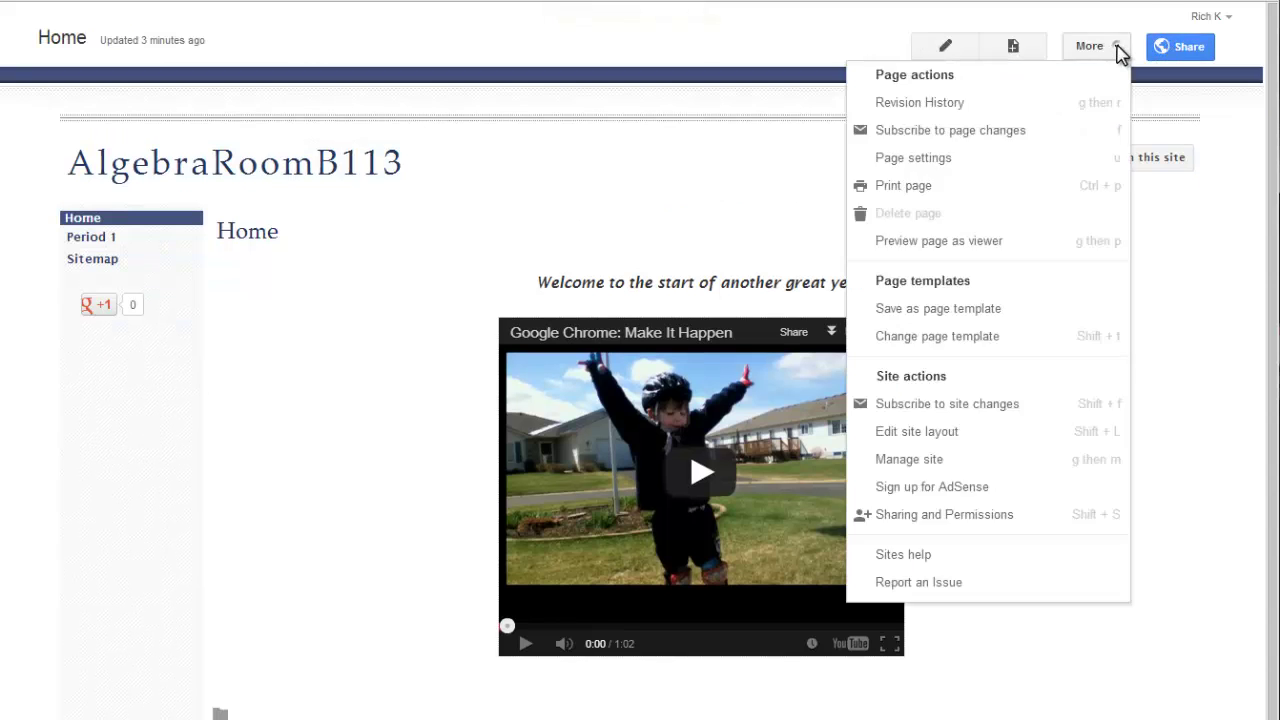
{"action": "left_click", "coordinate": [989, 440]}
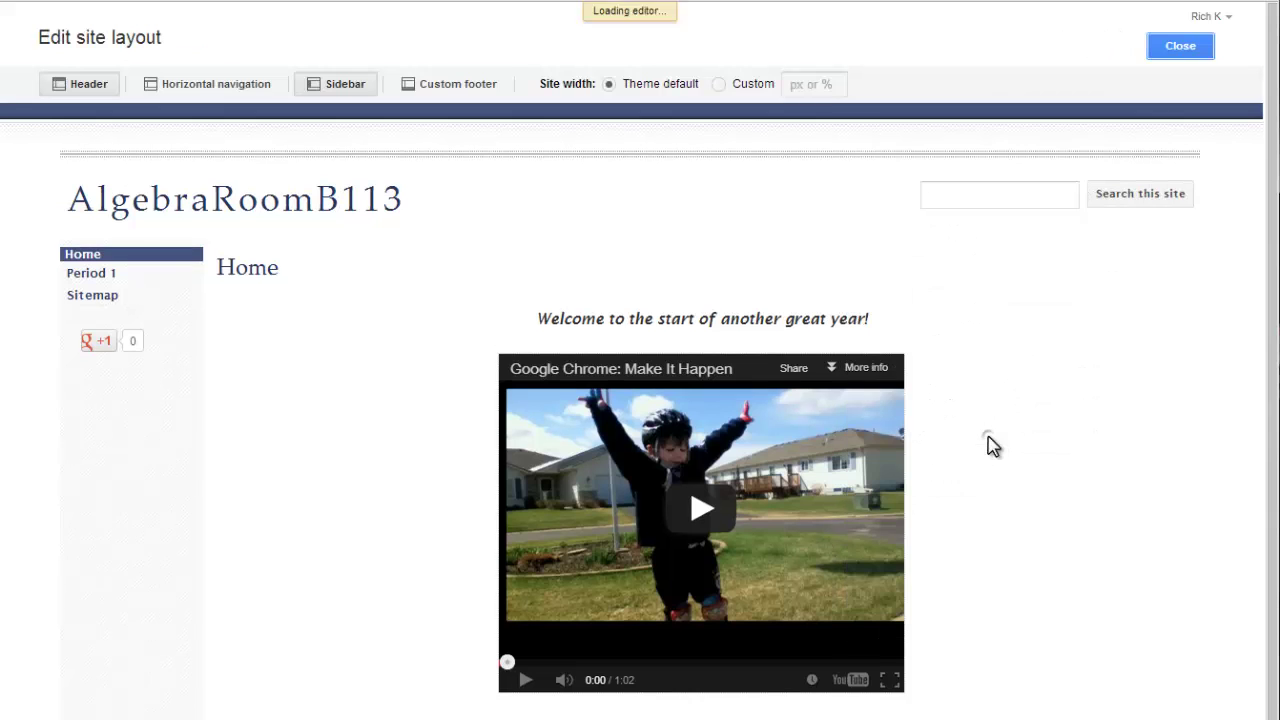
{"action": "left_click", "coordinate": [1182, 50]}
{"action": "left_click", "coordinate": [1118, 50]}
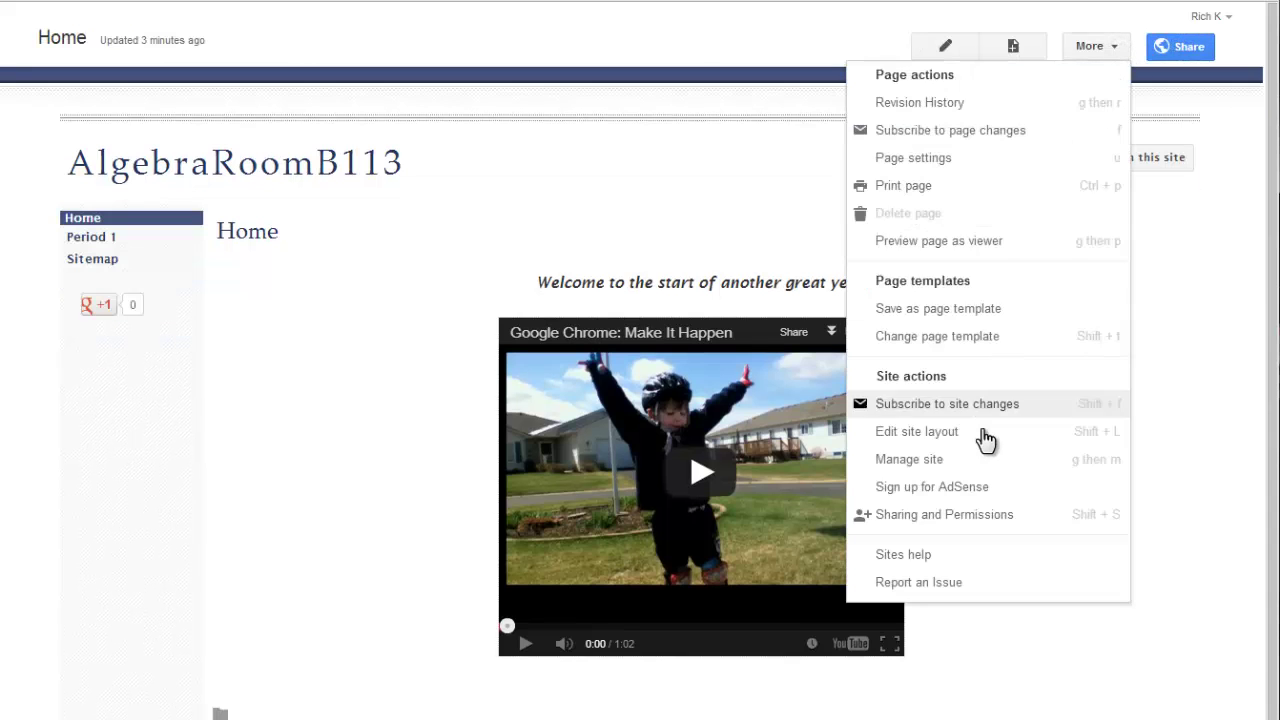